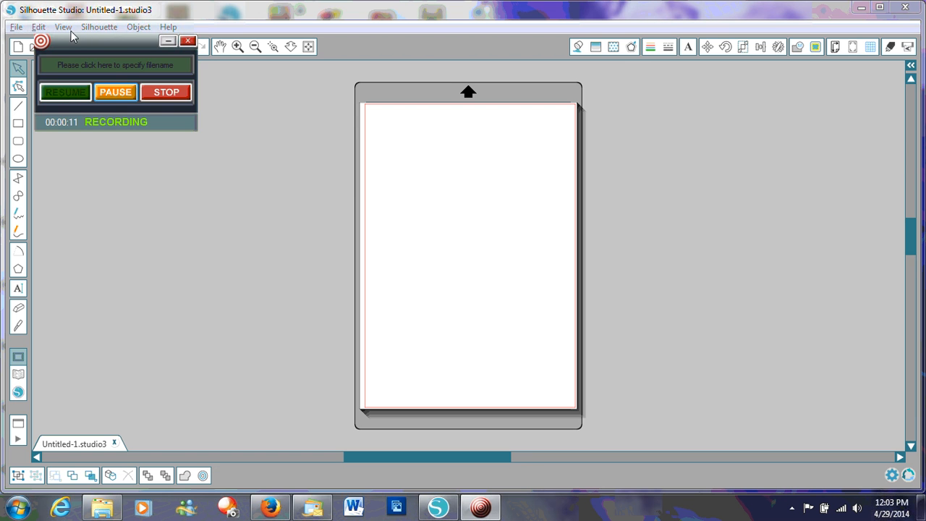
- Open the AutoCAD interchange file cutting_file_summer.dxf from the desktop
left_click_drag(73, 40, 88, 156)
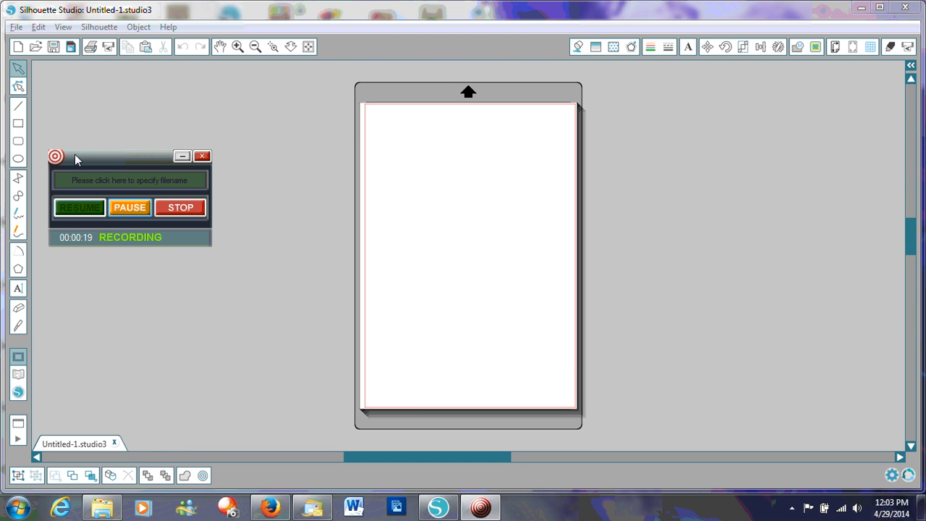
left_click(16, 28)
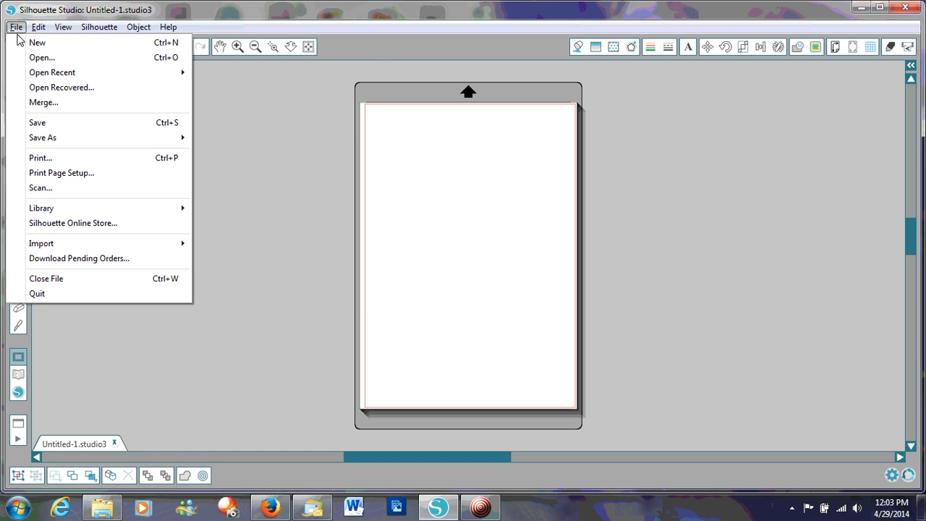
left_click(33, 58)
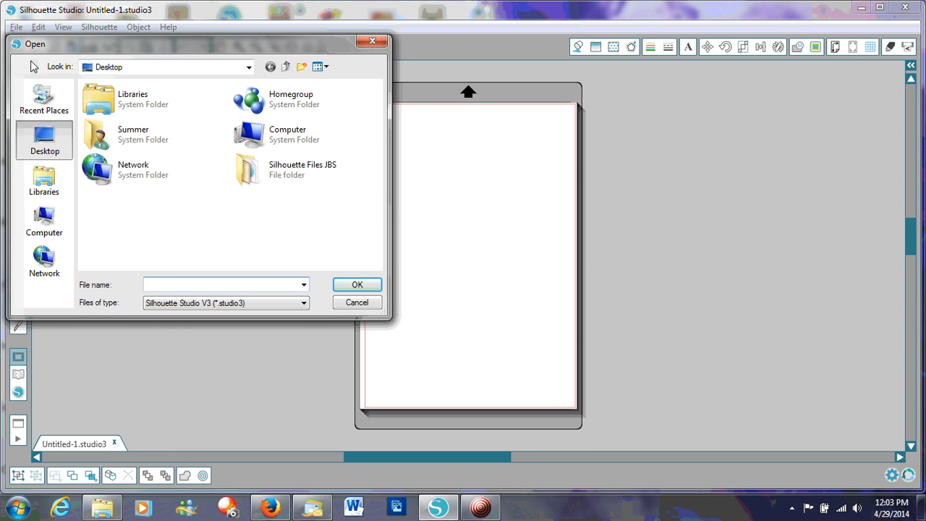
left_click(304, 304)
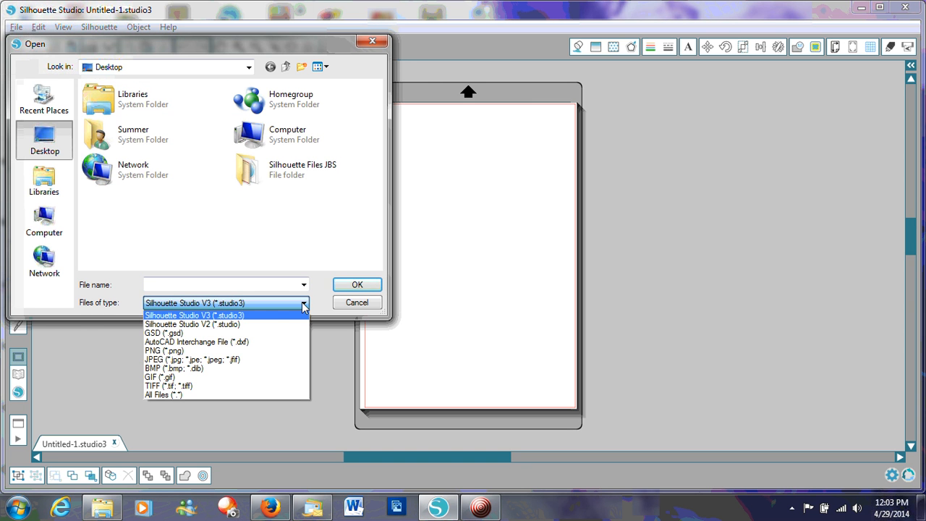
left_click(255, 343)
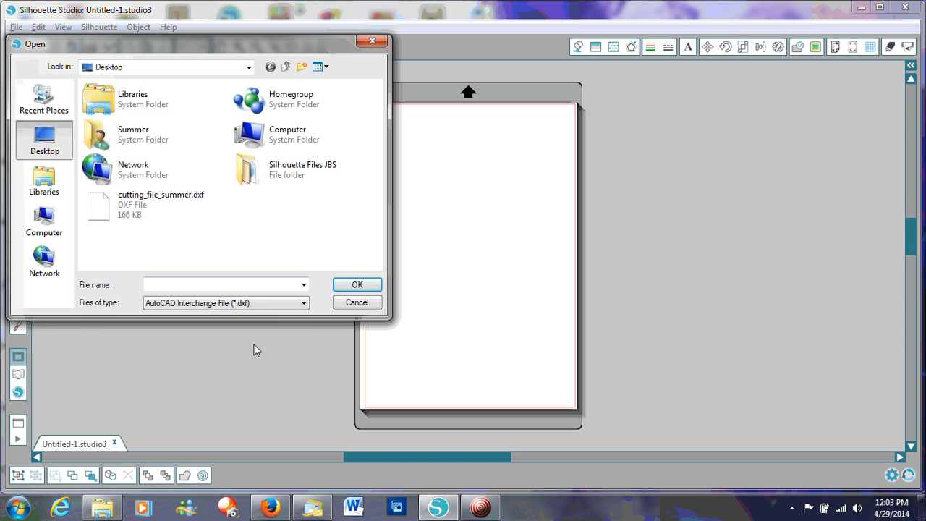
left_click(119, 219)
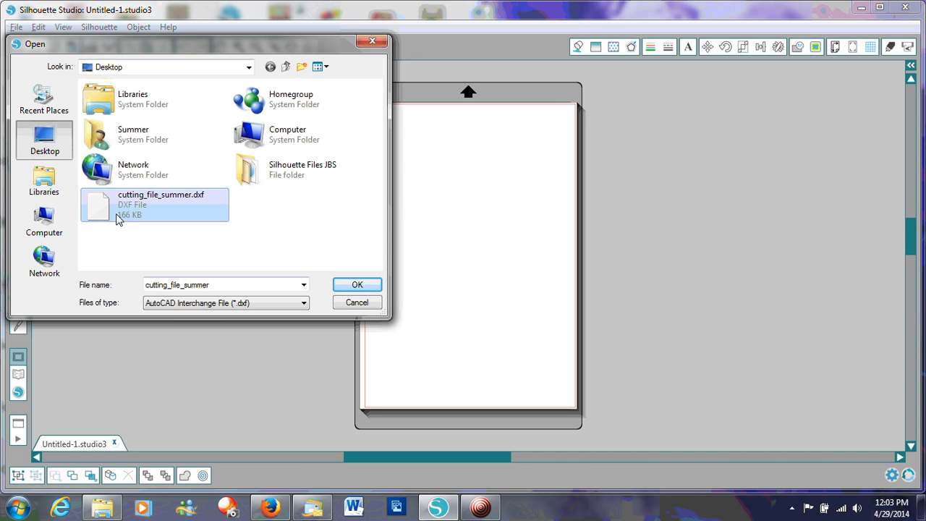
left_click(364, 289)
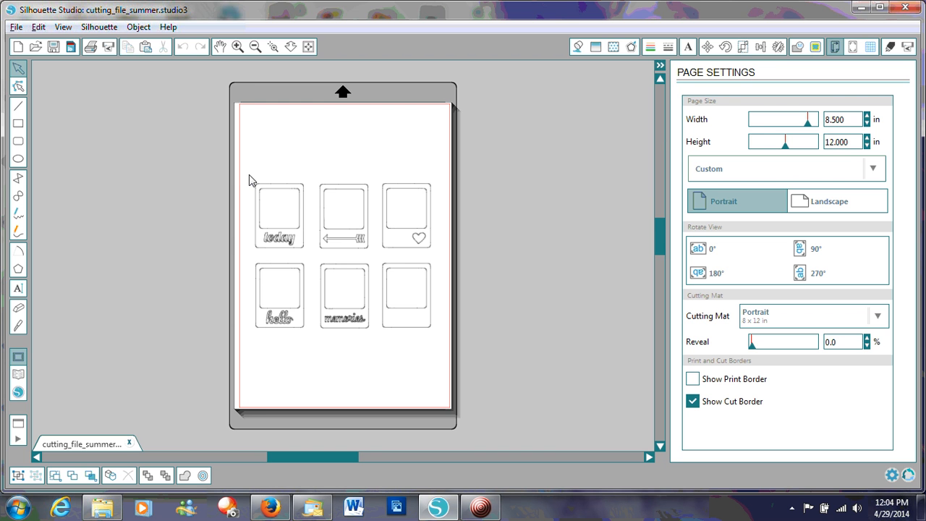
- Merge all six photo-frame designs on the page into one compound path
left_click_drag(250, 176, 436, 357)
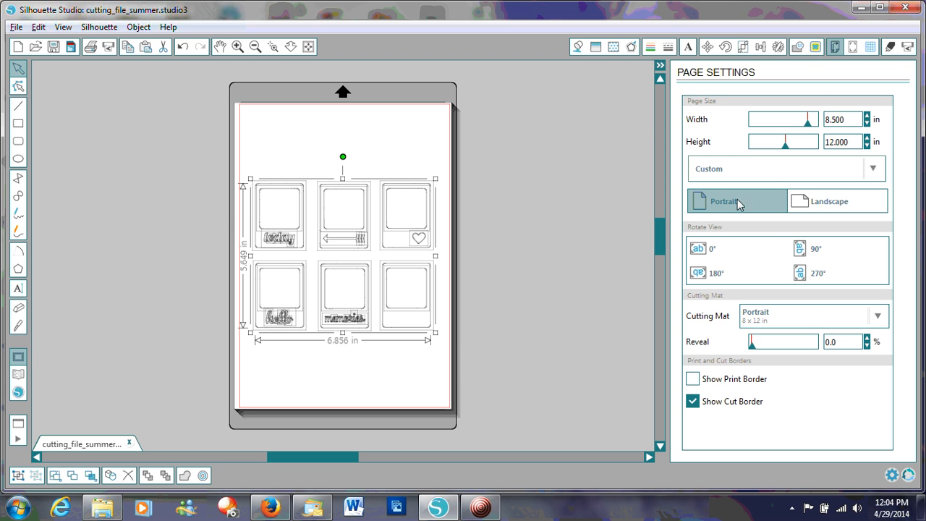
left_click(800, 49)
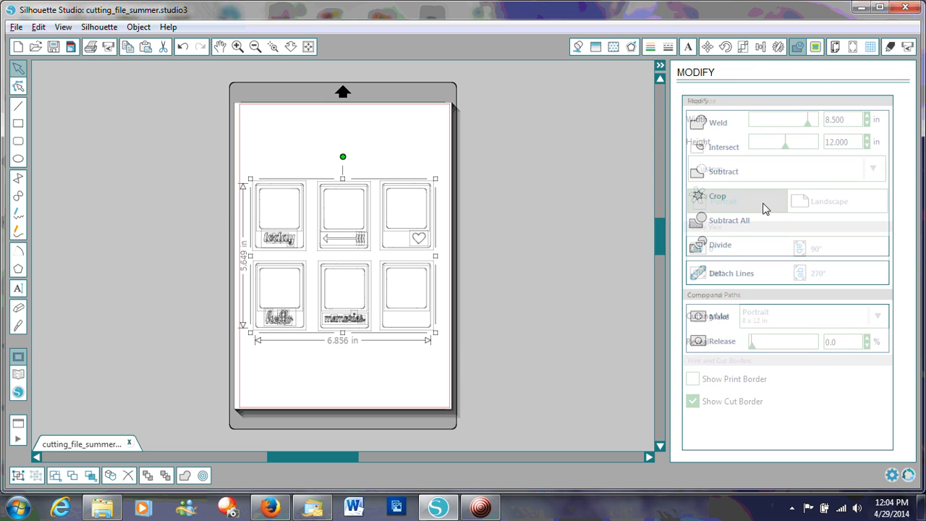
left_click(721, 323)
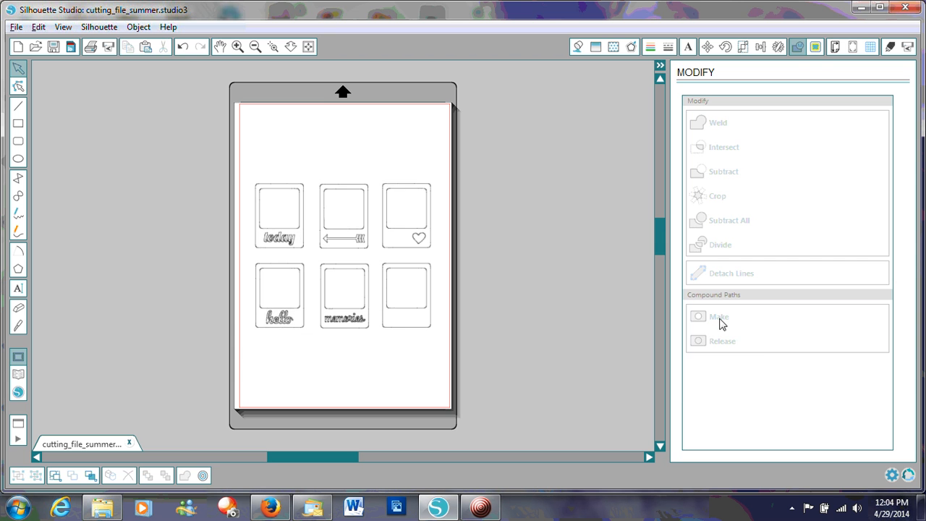
- Enlarge the merged frame designs to about 11.661 by 9.608 in and move them up the page
left_click(384, 221)
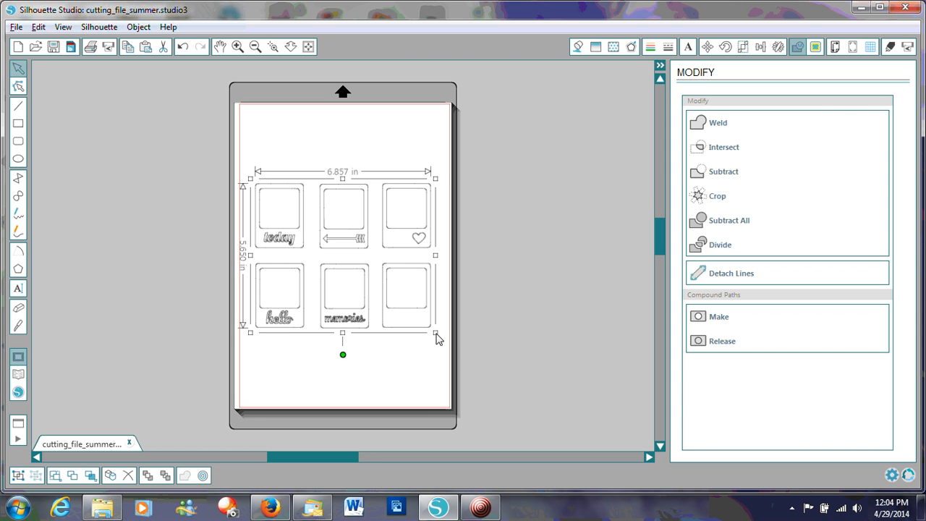
left_click_drag(436, 335, 559, 434)
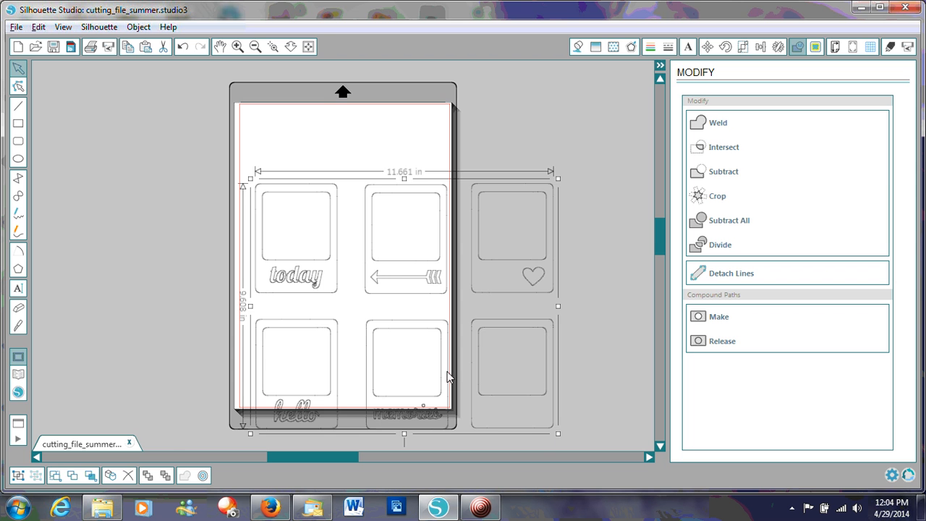
left_click_drag(447, 376, 449, 319)
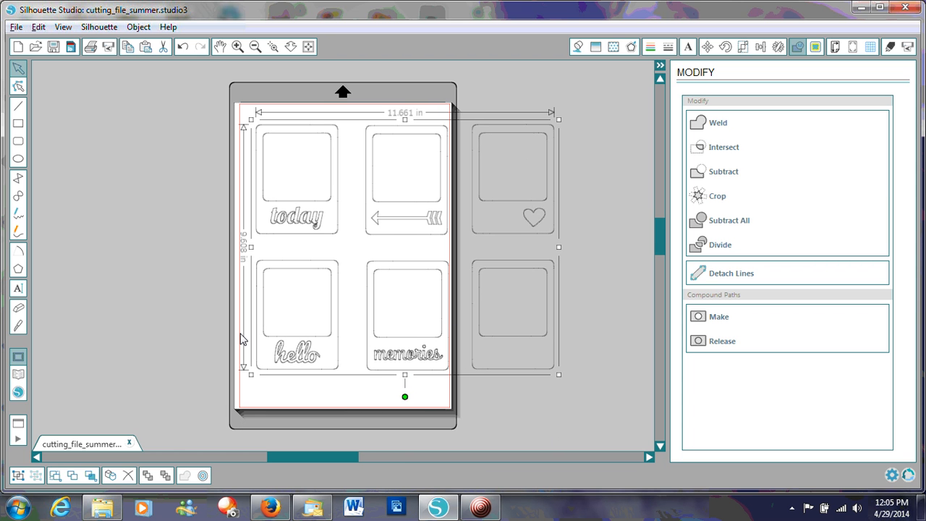
left_click(183, 337)
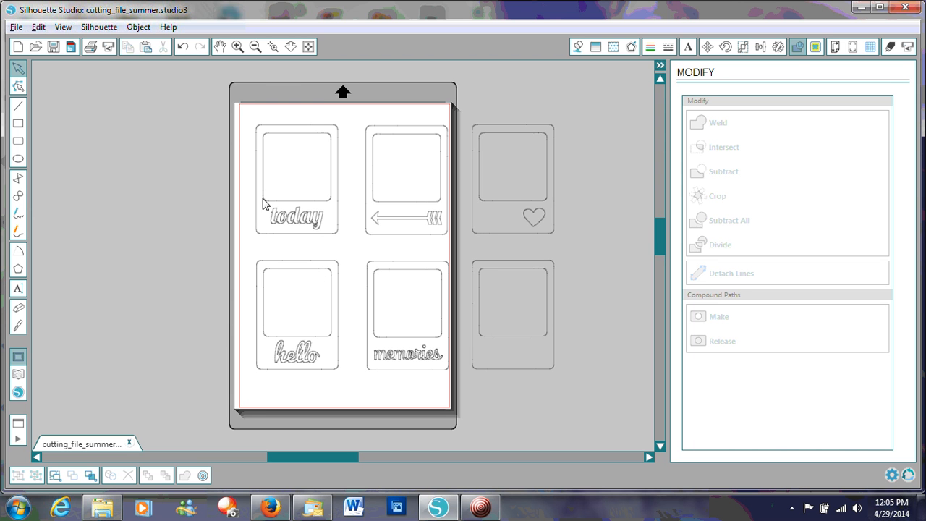
- Release the compound path of all six frames and make the "today" frame with its word a separate compound path
left_click(258, 133)
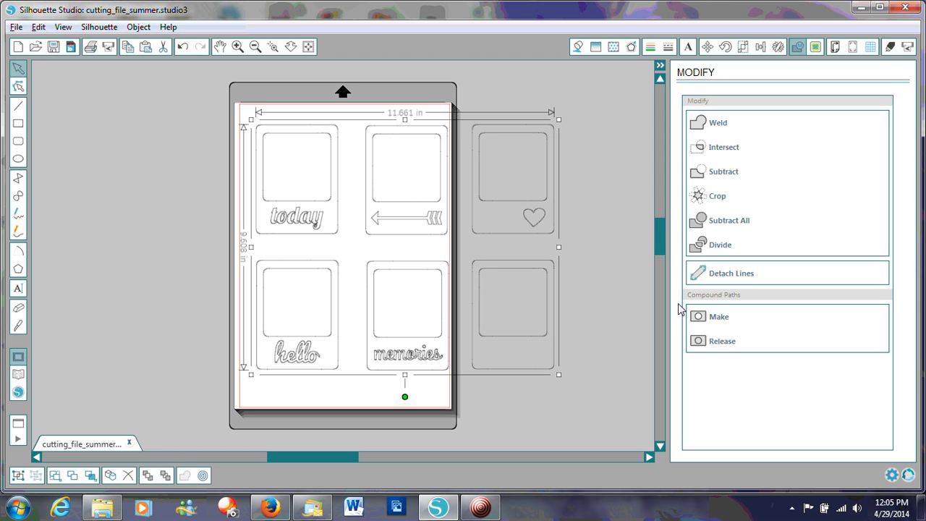
left_click(719, 341)
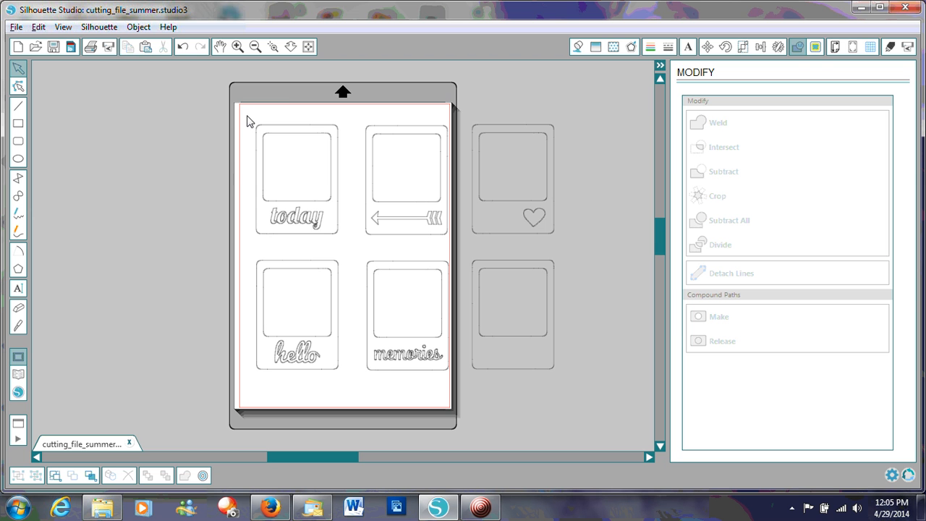
left_click_drag(247, 121, 326, 230)
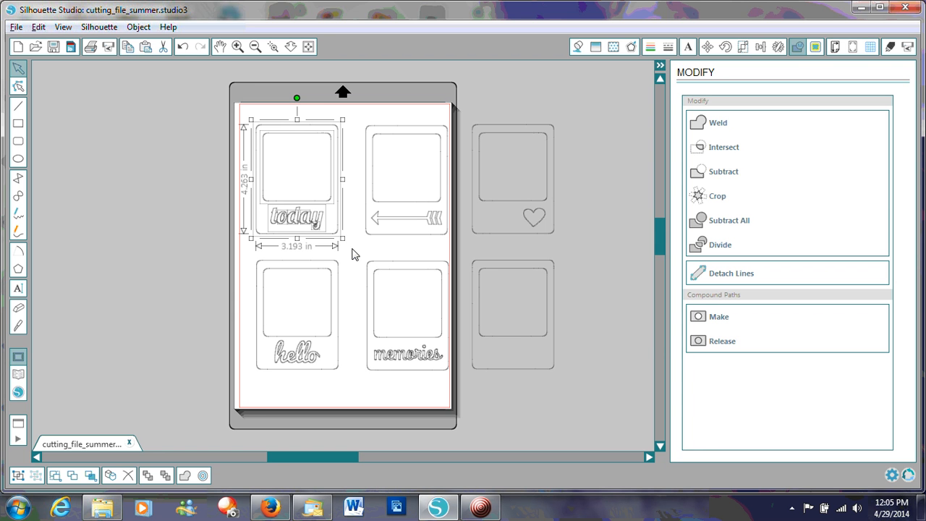
left_click(713, 318)
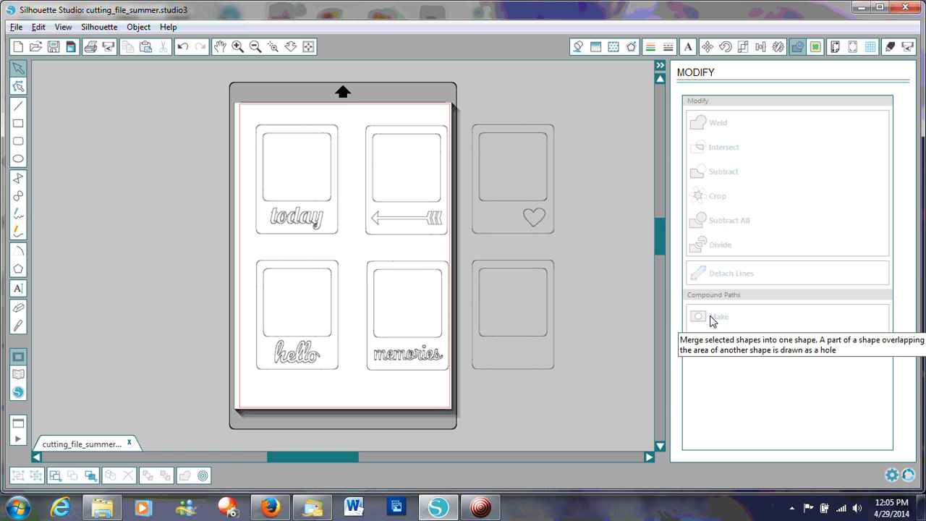
- Shift the "today" frame and the loose pieces of the arrow frame to test which parts move together
left_click_drag(293, 222, 297, 230)
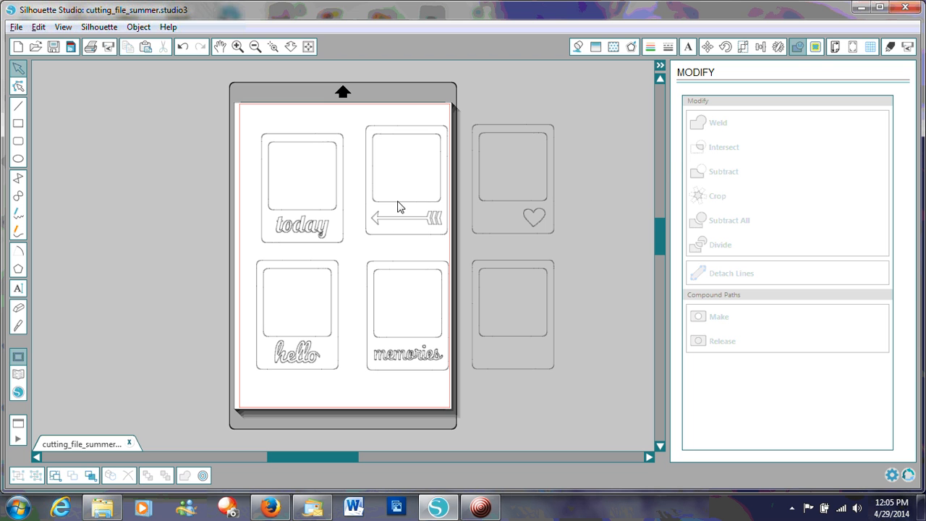
left_click_drag(397, 208, 413, 238)
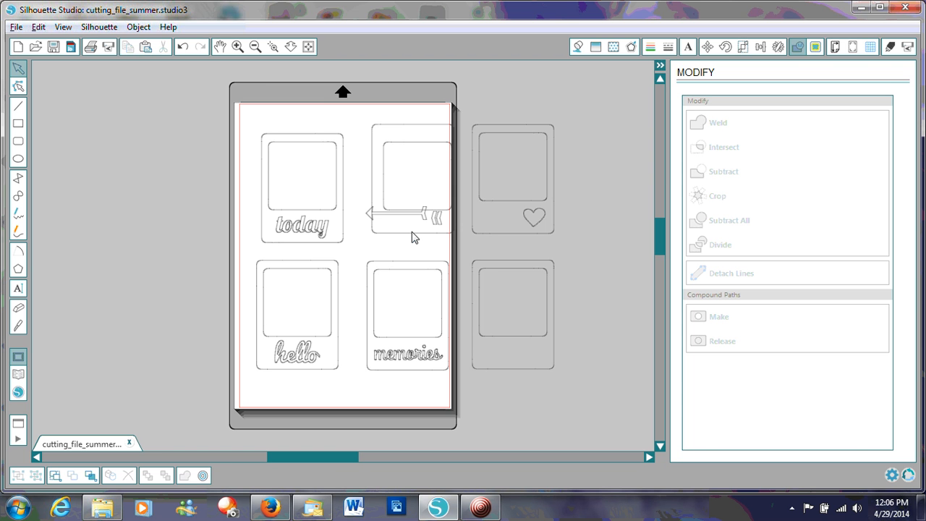
- Undo the test moves of the arrow frame's pieces and the "today" frame
key("ctrl+z")
key("ctrl+z")
key("ctrl+z")
key("ctrl+z")
key("ctrl+z")
key("ctrl+z")
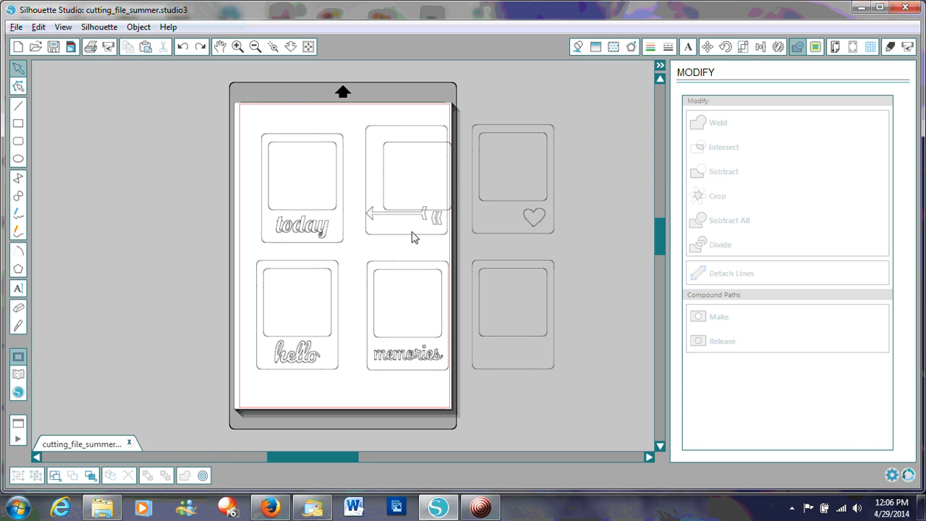
key("ctrl+z")
key("ctrl+z")
key("ctrl+z")
key("ctrl+z")
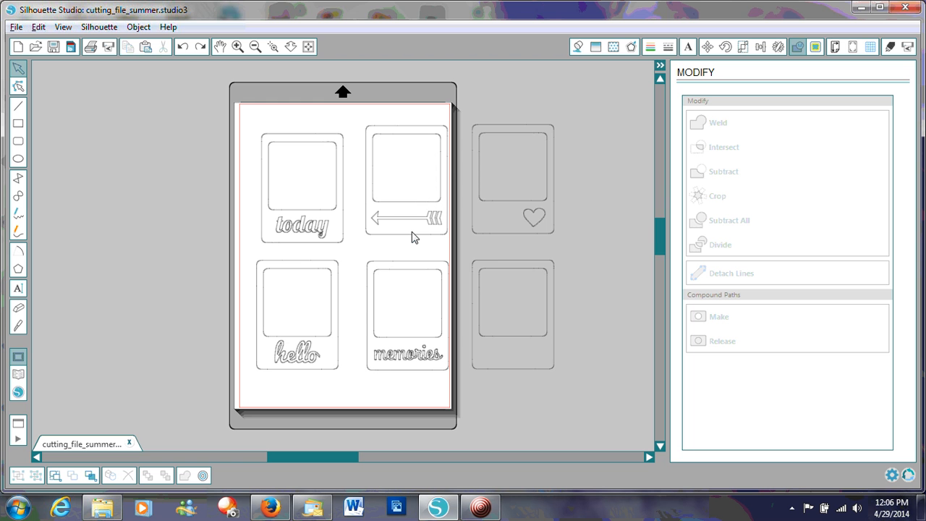
key("ctrl+z")
key("ctrl+z")
key("ctrl+z")
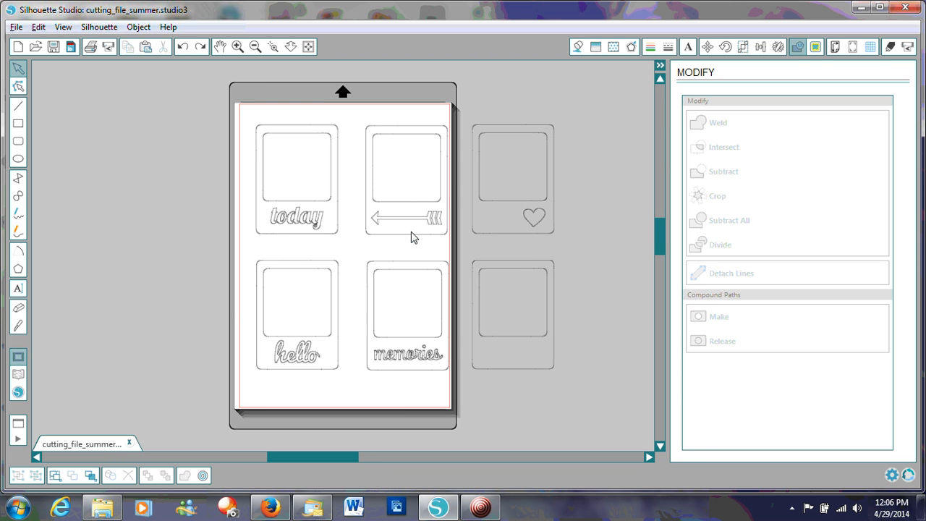
- Copy the "today" frame and paste it into a new drawing
left_click(264, 134)
right_click(264, 133)
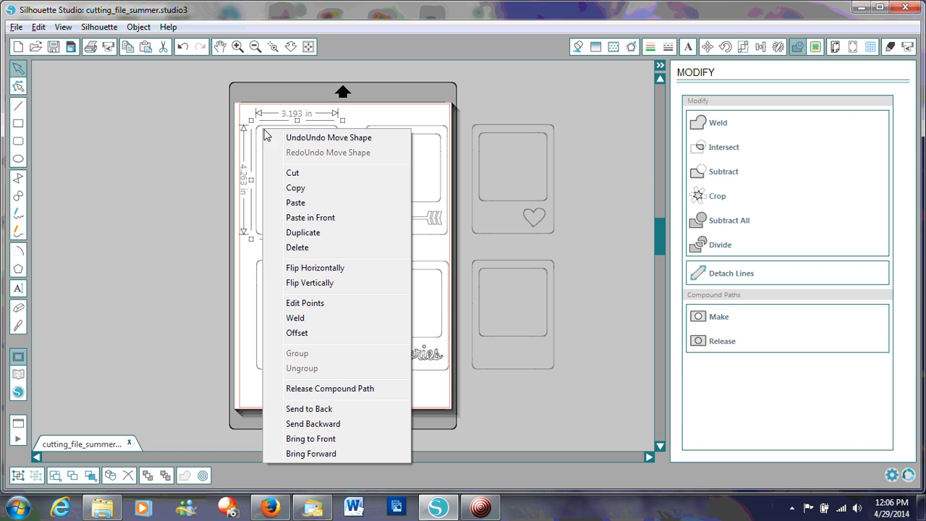
left_click(305, 188)
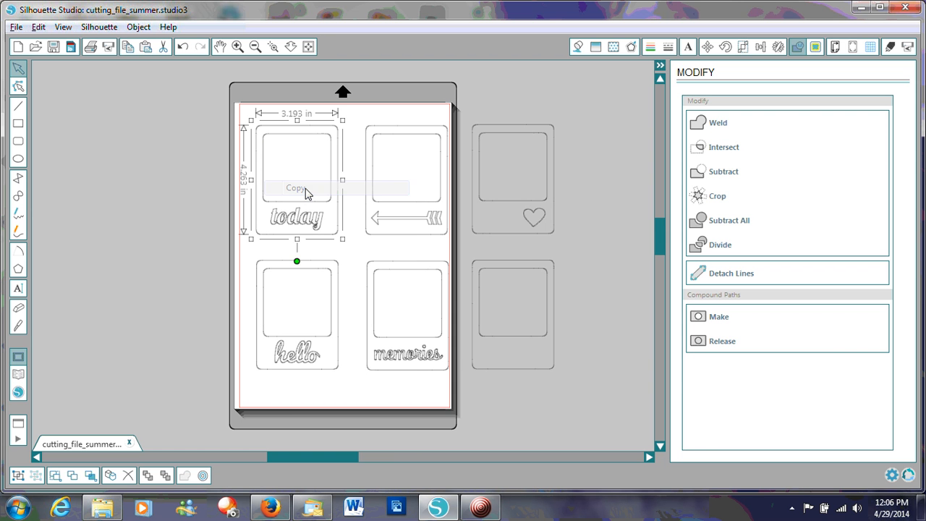
left_click(18, 47)
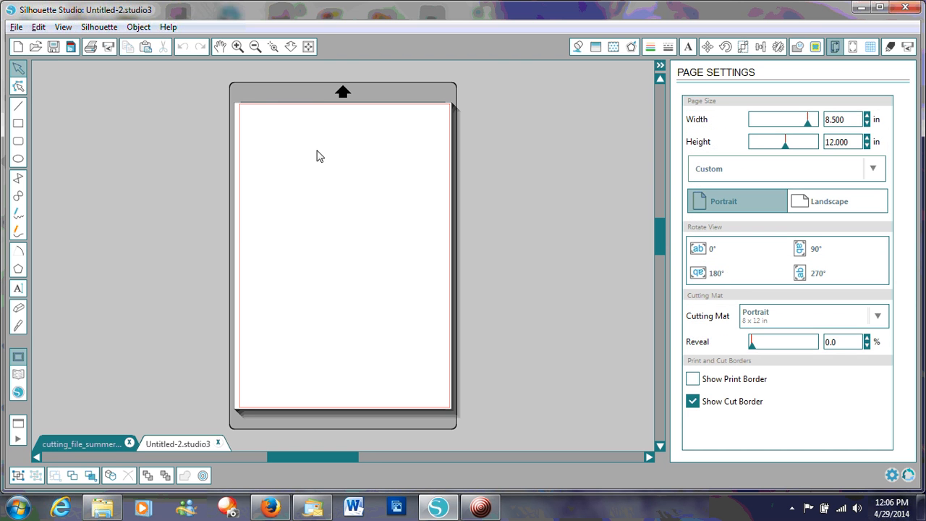
right_click(348, 171)
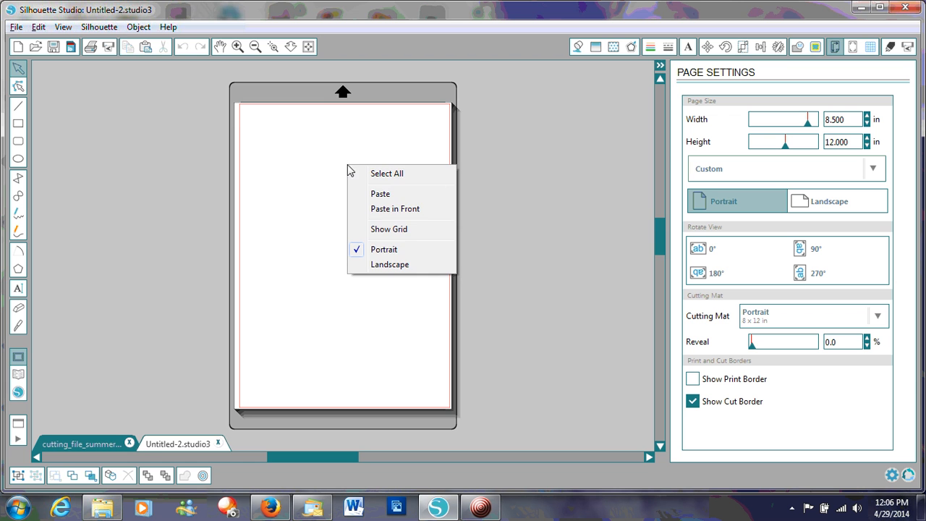
left_click(374, 191)
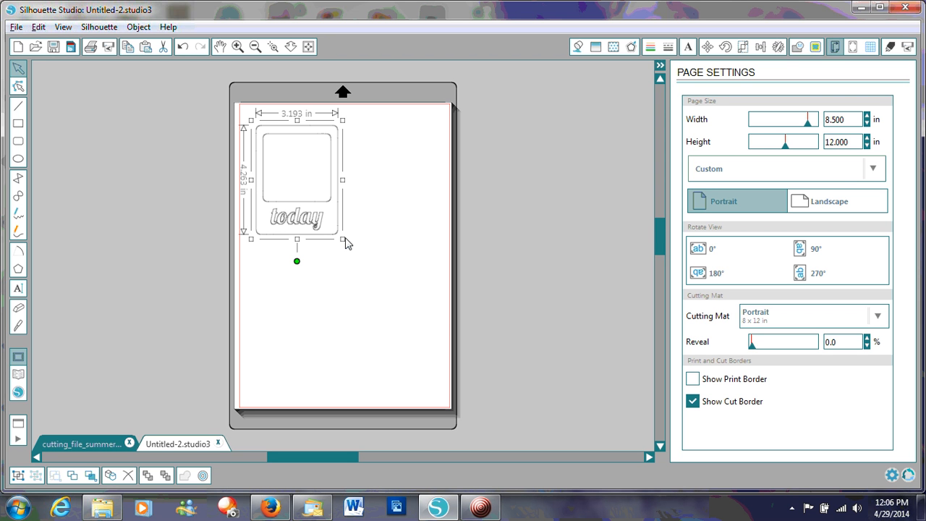
left_click(281, 325)
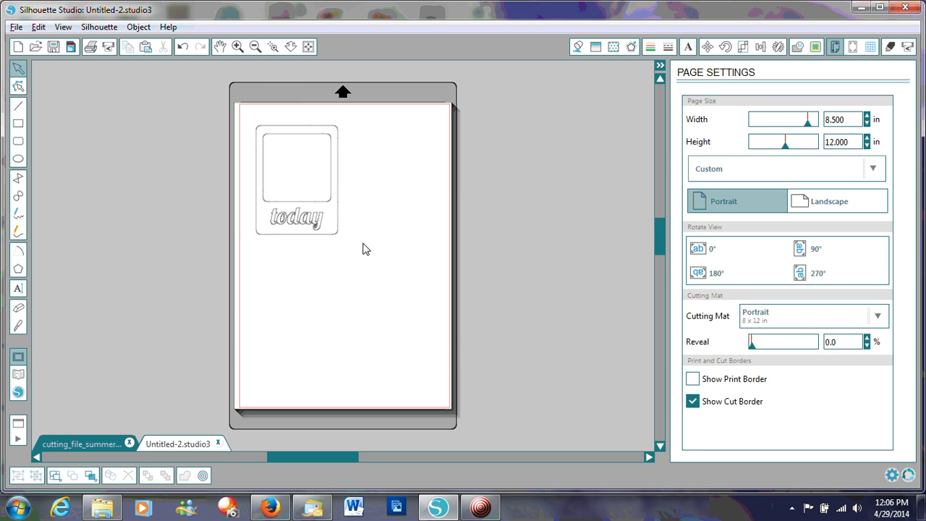
- Release the compound path of the pasted "today" frame
left_click(282, 203)
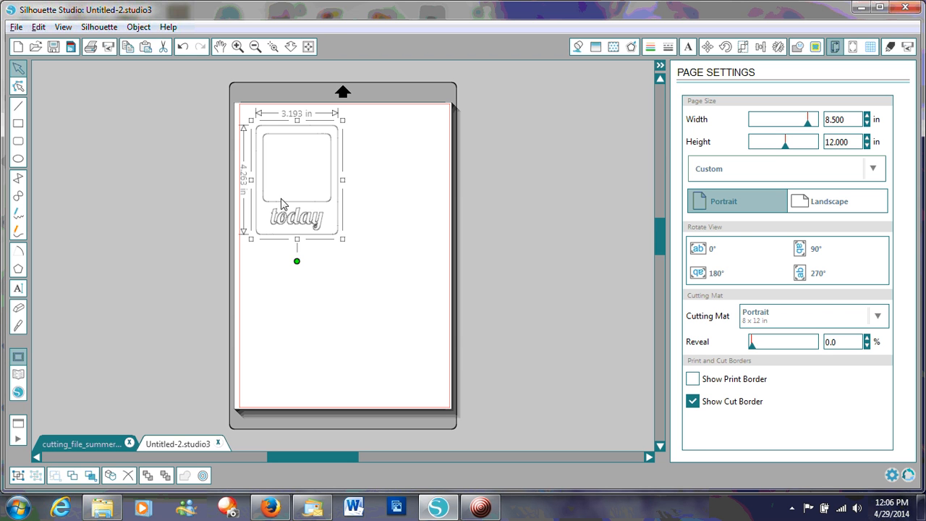
left_click(798, 46)
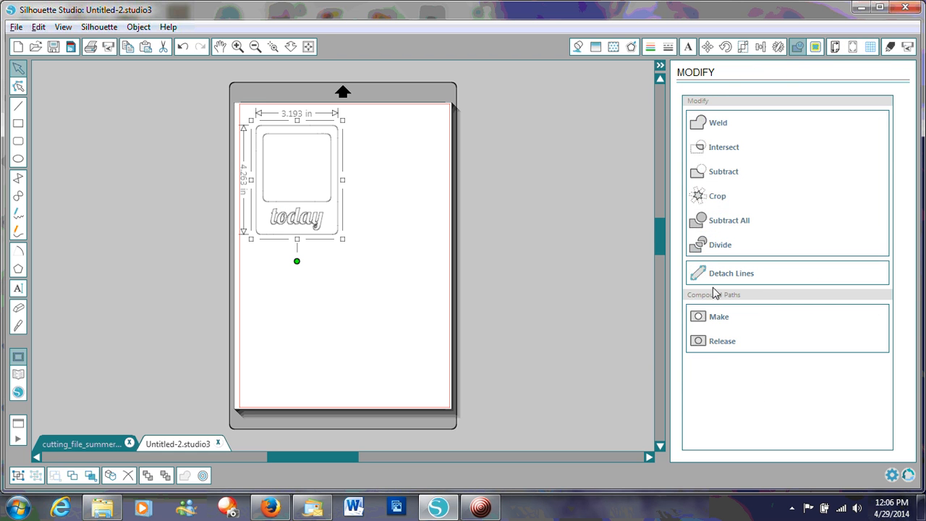
left_click(717, 341)
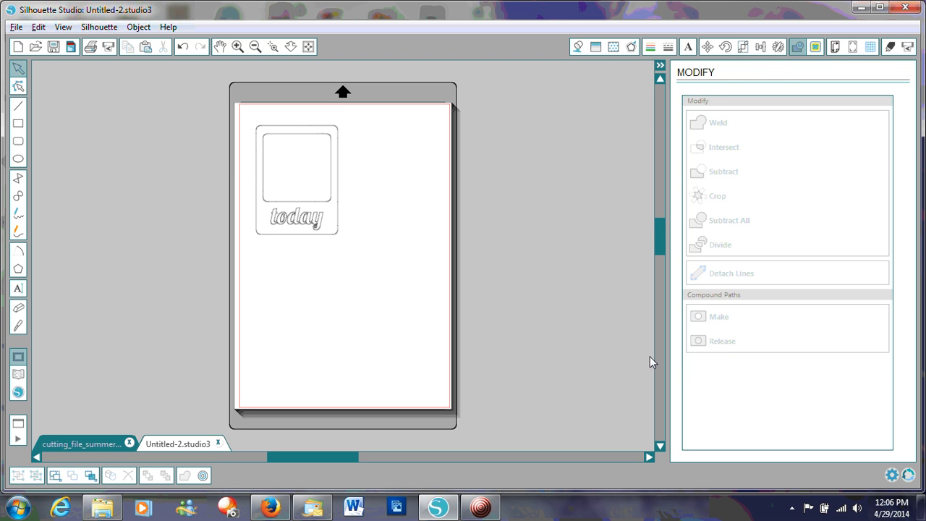
- Move the "today" lettering out below the frame and make it a compound path
left_click(274, 217)
left_click(288, 221, "shift")
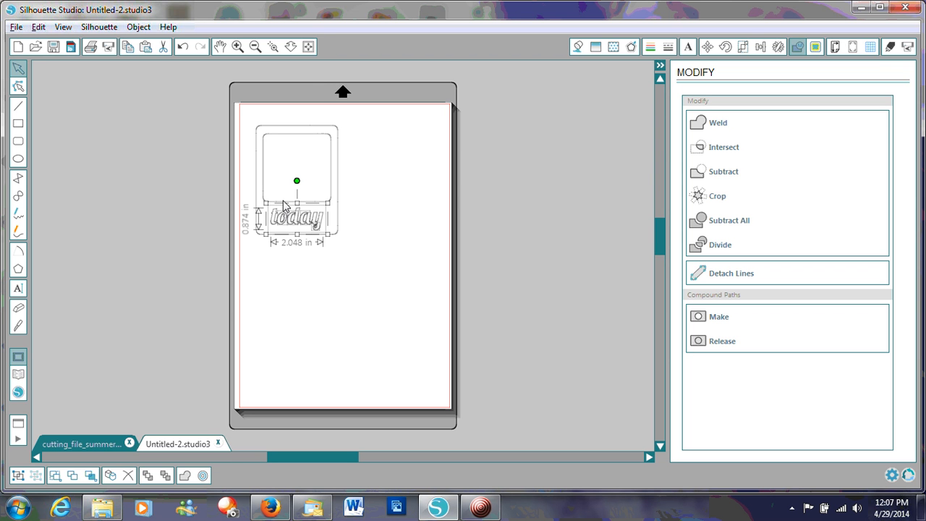
left_click_drag(289, 218, 309, 293)
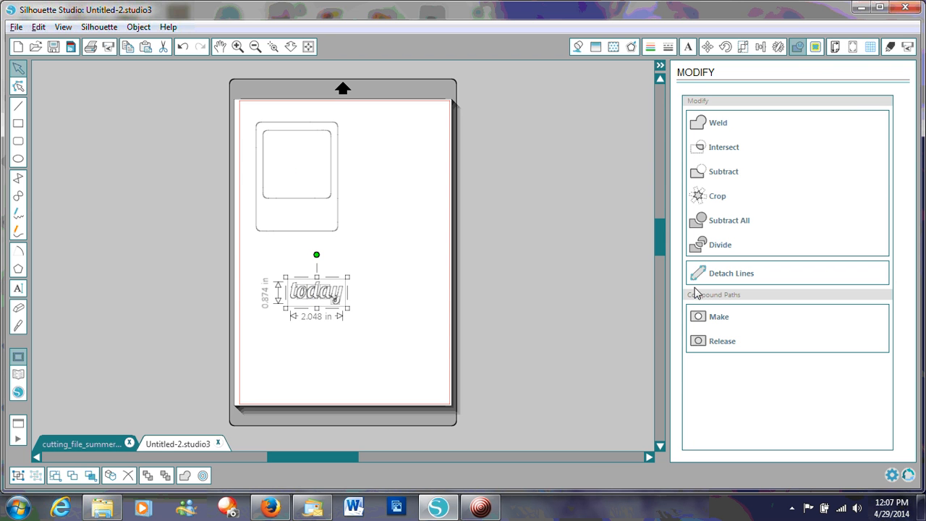
left_click(699, 316)
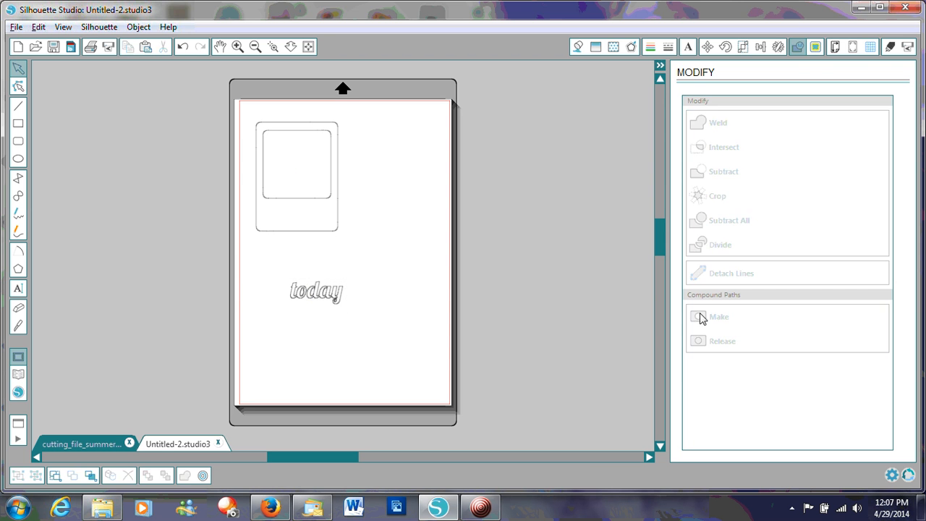
- Enlarge the "today" lettering to about 6 in wide and 2.6 in high, and reposition it within the page below the frame
left_click(315, 299)
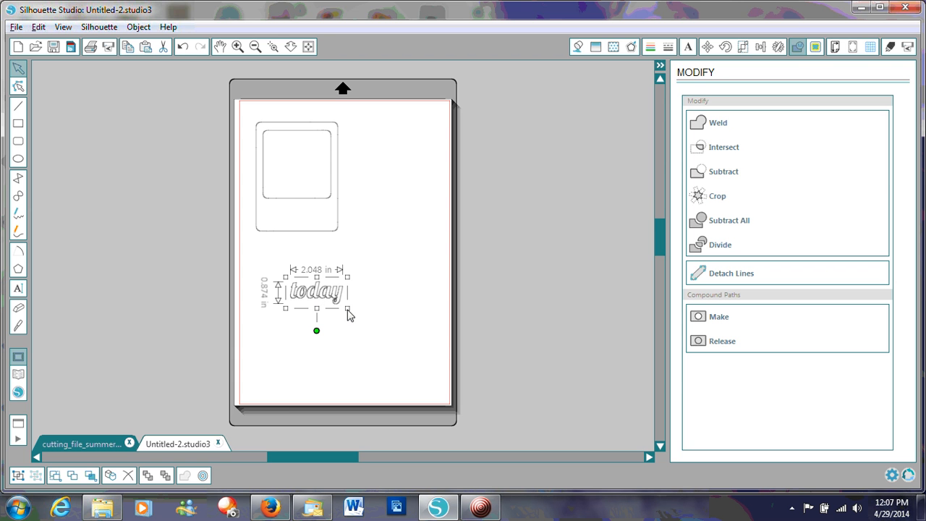
left_click_drag(348, 312, 437, 387)
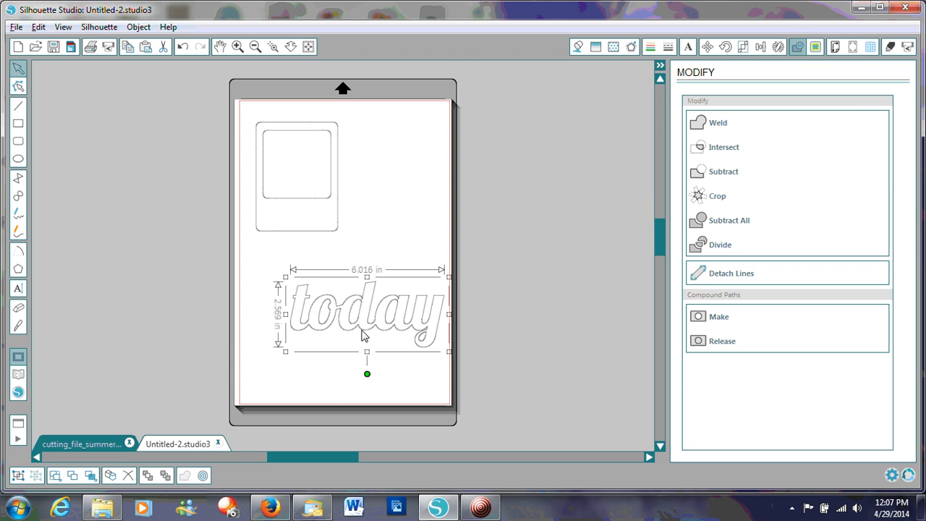
left_click_drag(363, 334, 344, 327)
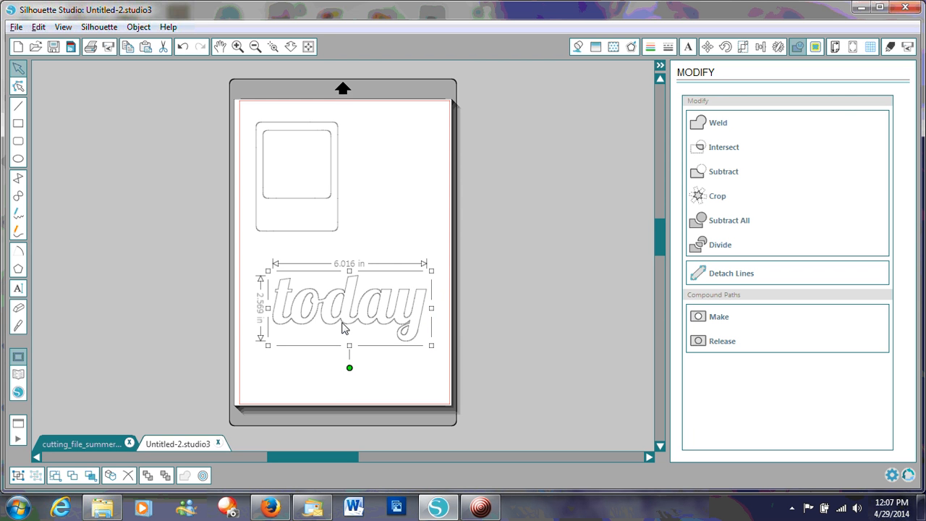
mouse_move(344, 327)
left_mouse_down()
mouse_move(325, 195)
mouse_move(305, 186)
mouse_move(316, 217)
mouse_move(289, 176)
mouse_move(340, 320)
left_mouse_up()
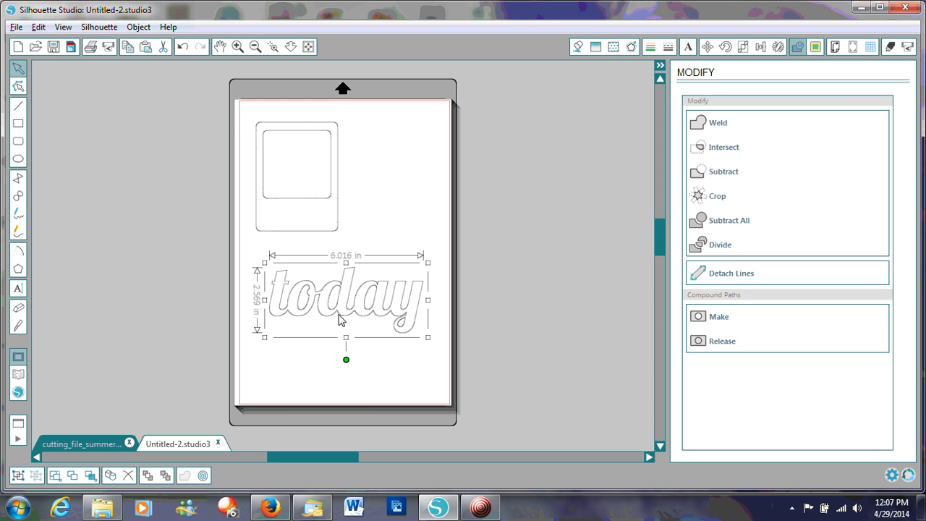
- Return to the cutting_file_summer drawing and make all pieces of the arrow frame one compound path
left_click(89, 444)
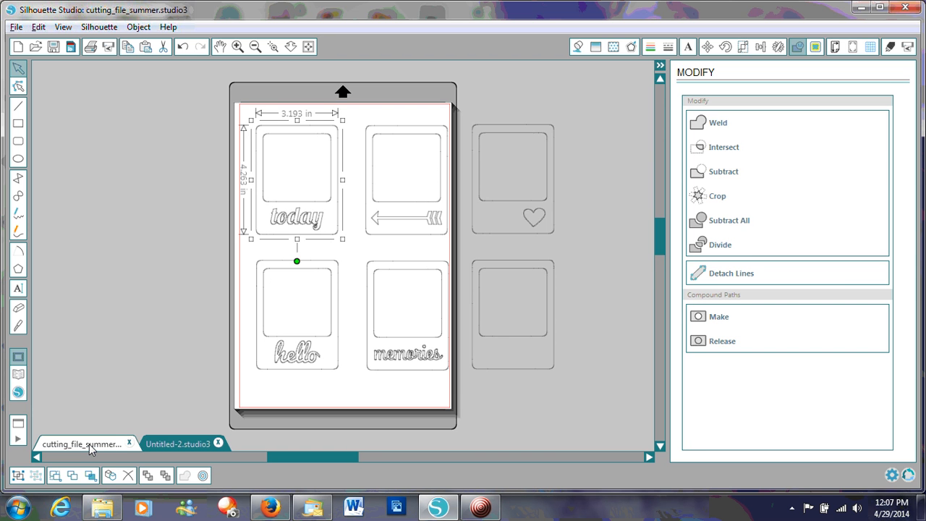
left_click(360, 127)
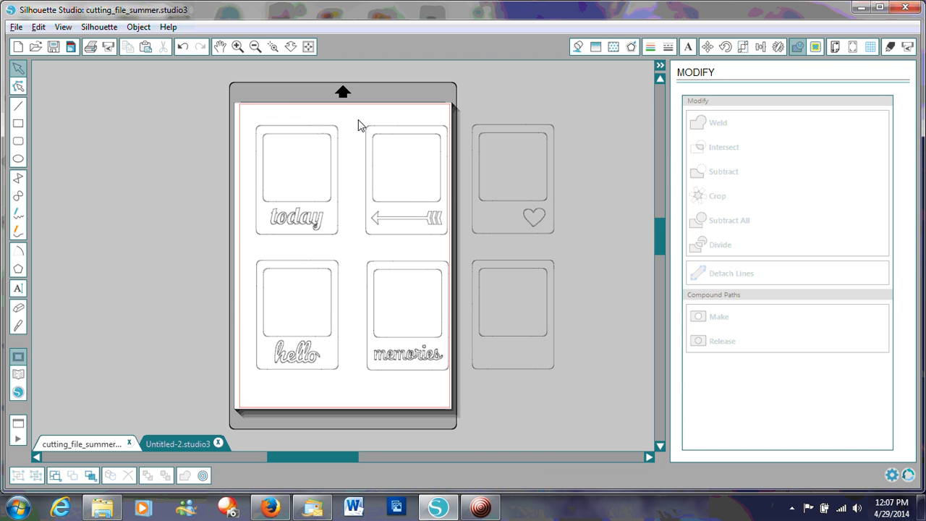
left_click_drag(358, 119, 465, 244)
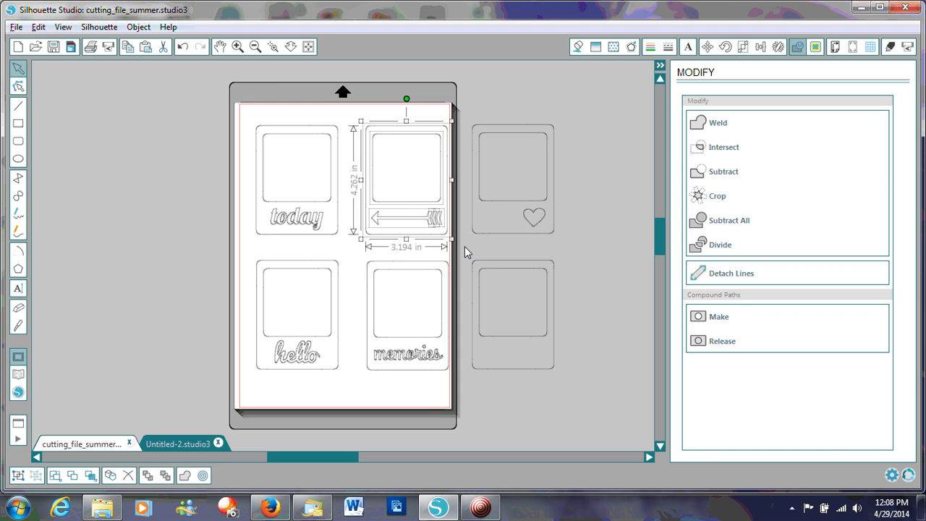
left_click(720, 317)
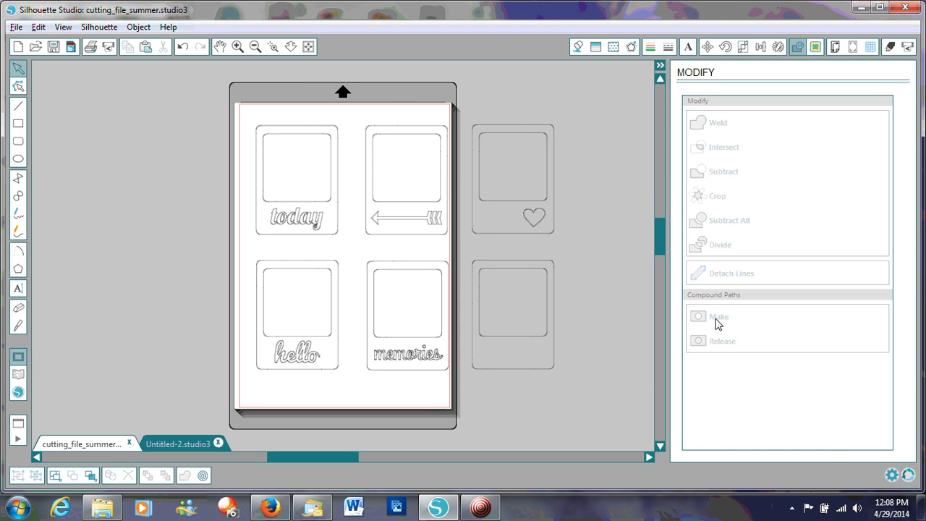
- Copy the arrow frame and paste it into a new drawing
left_click(406, 208)
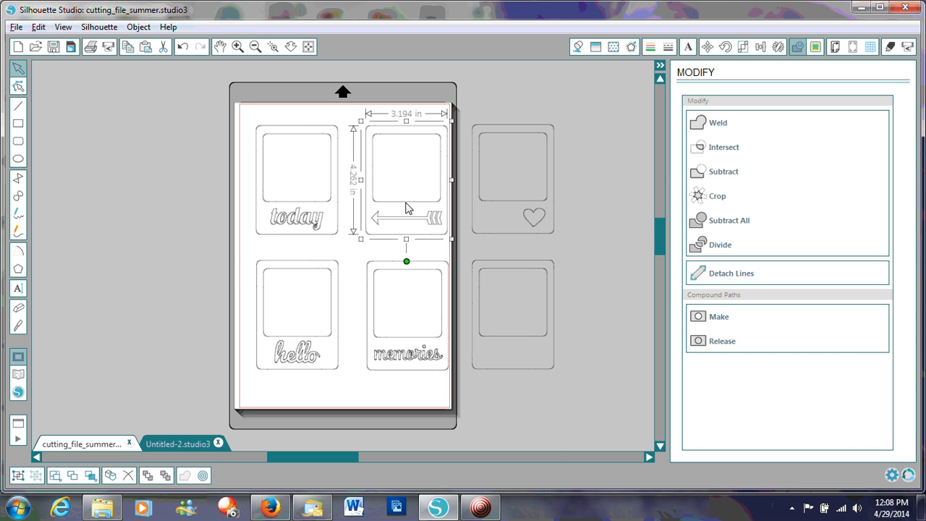
right_click(406, 208)
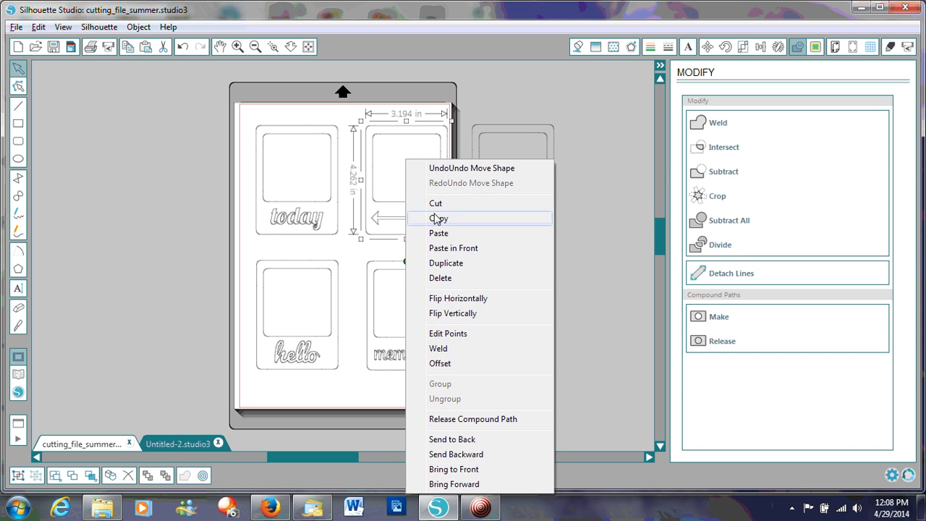
left_click(431, 217)
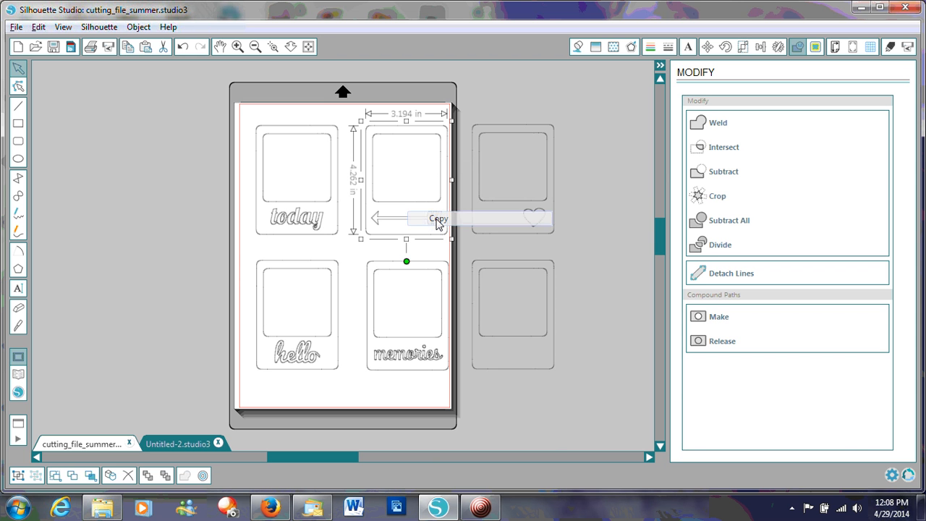
left_click(18, 47)
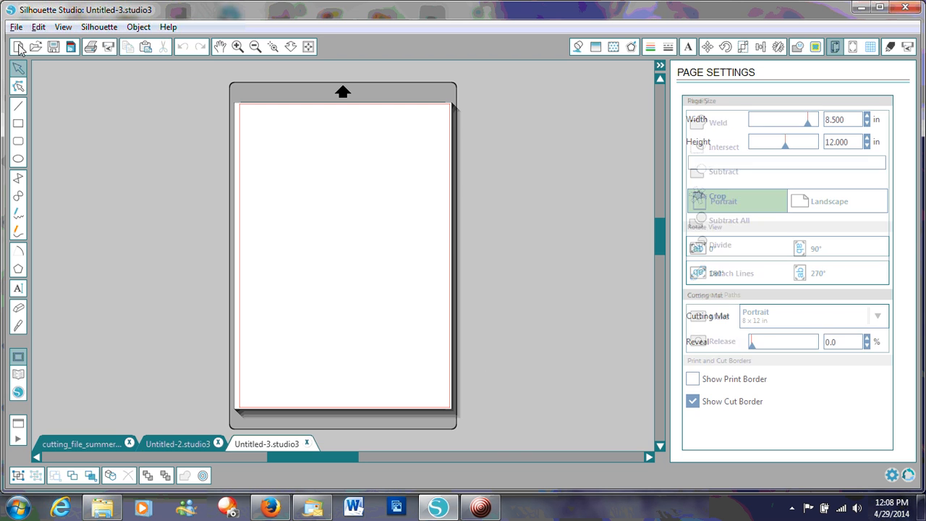
right_click(321, 170)
left_click(353, 194)
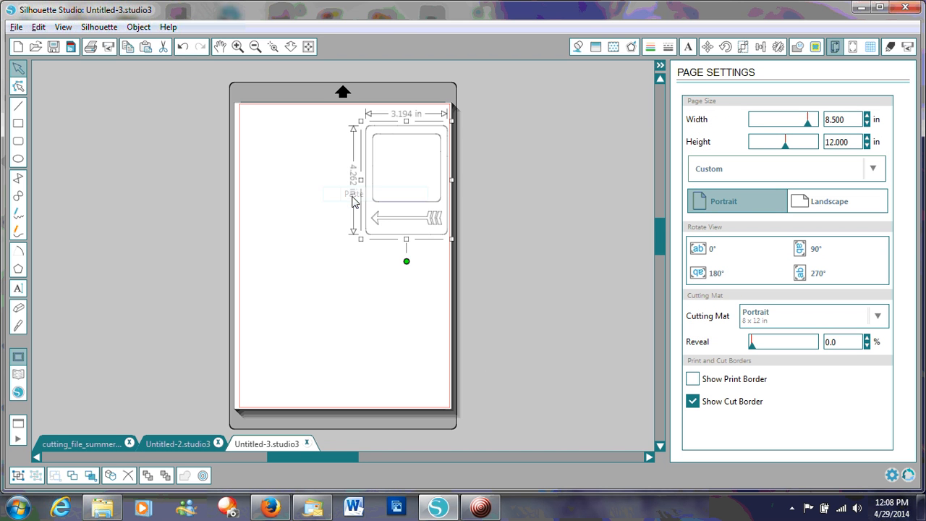
- Move the pasted arrow frame inward from the page's right edge and flip it horizontally so the arrow points right
left_click_drag(382, 213, 291, 209)
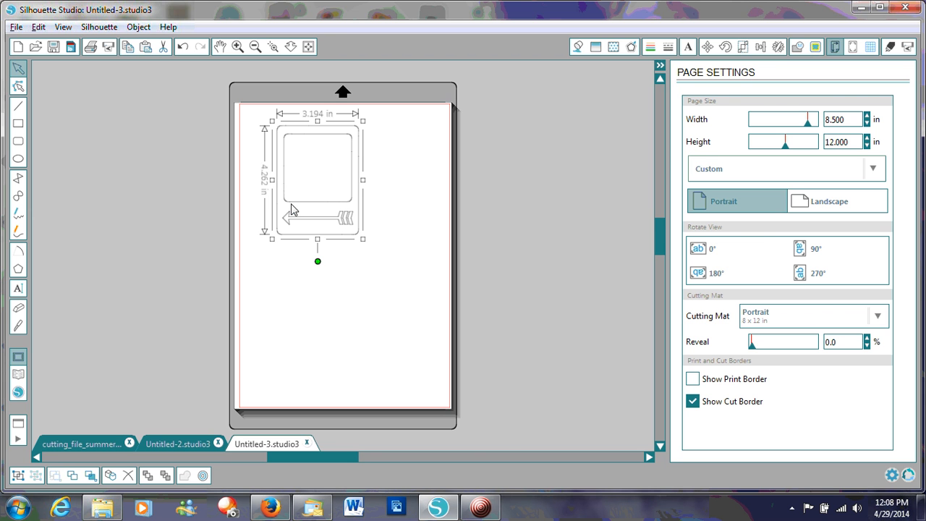
left_click(148, 29)
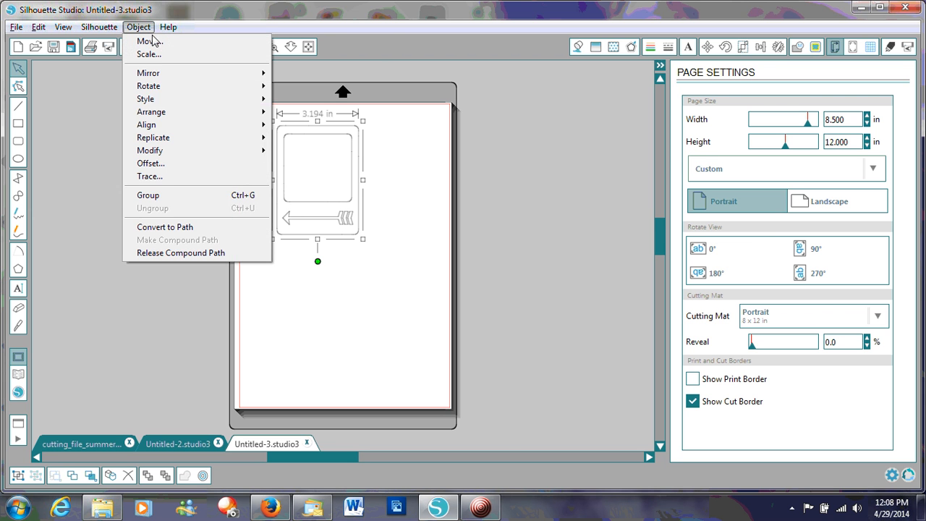
mouse_move(164, 73)
left_click(309, 76)
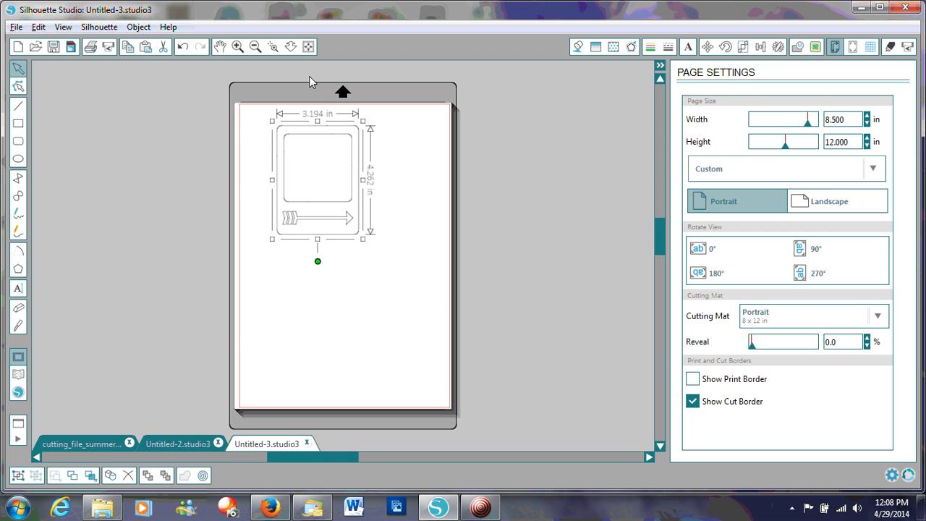
- In the cutting_file_summer drawing, nudge the "today" and "hello" frames together to the right, close to the arrow and "memories" frames
left_click(102, 438)
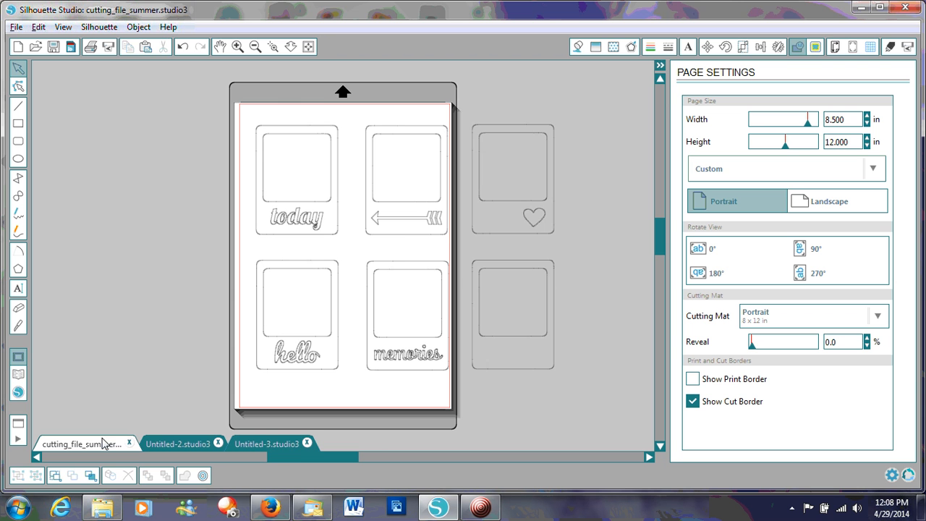
left_click(360, 257)
left_click_drag(248, 119, 358, 327)
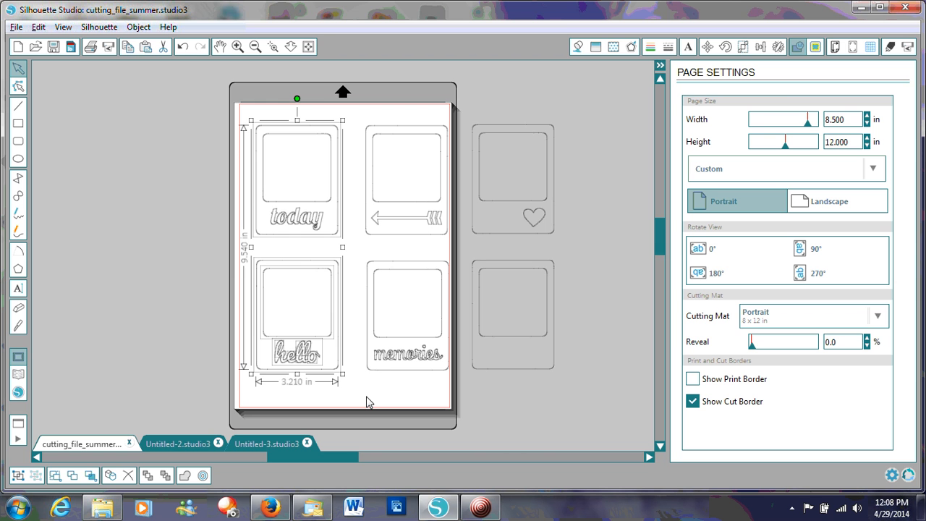
key("Right")
key("Right")
key("Right")
key("Right")
key("Right")
key("Right")
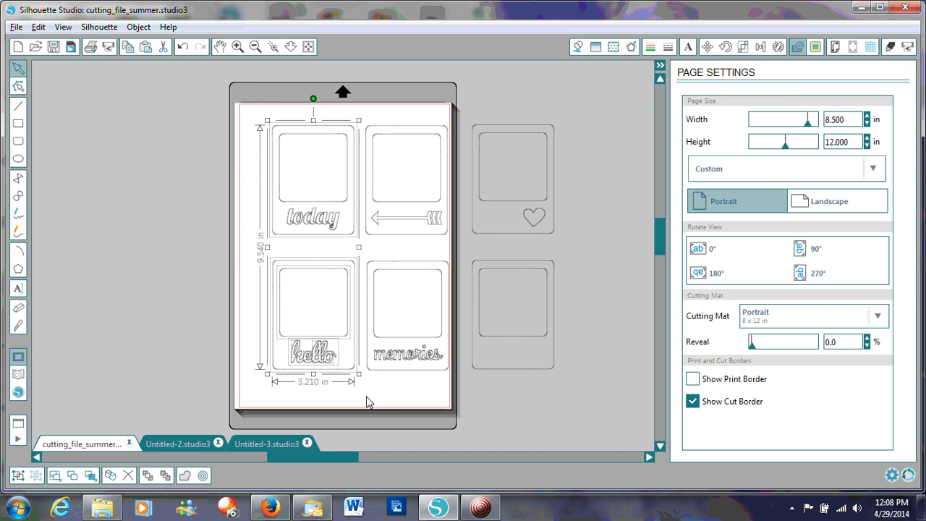
key("Right")
key("Right")
left_click(373, 402)
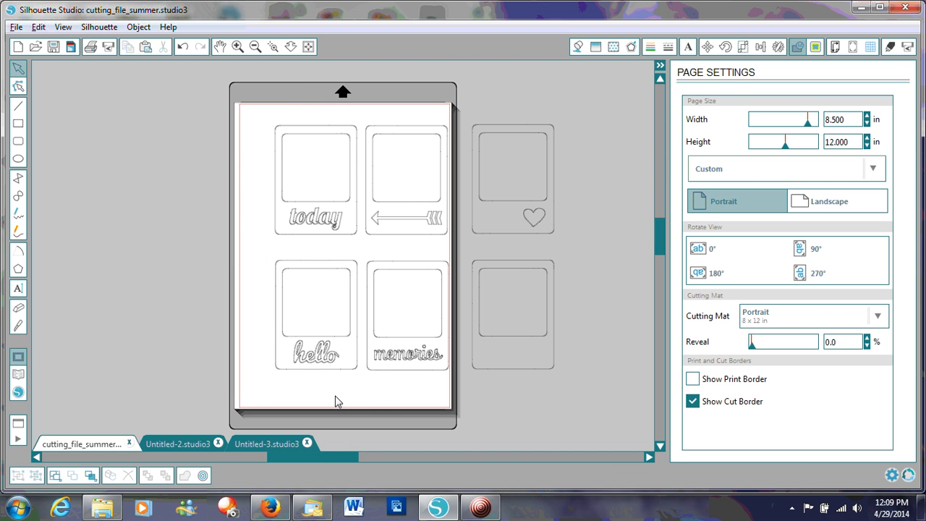
- Nudge all four frames on the page together to the left so they sit centred inside the cut border
left_click_drag(257, 385, 452, 117)
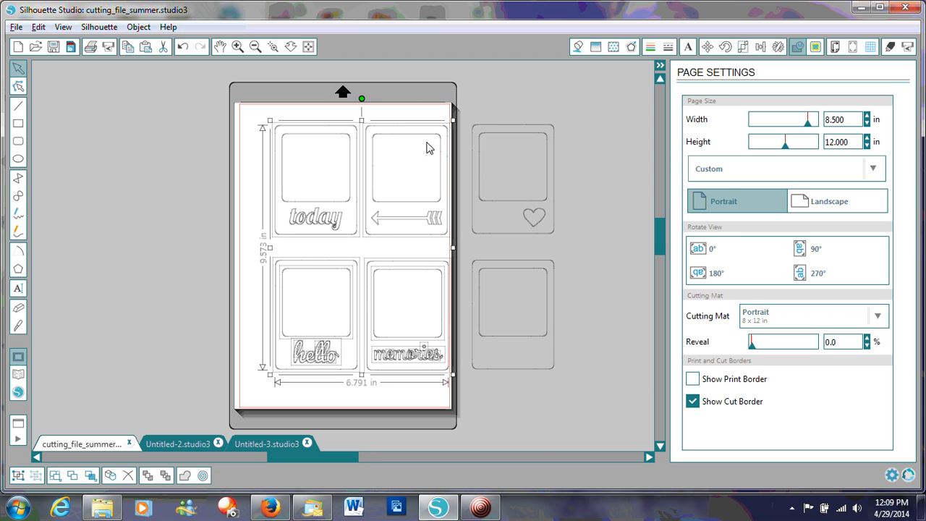
key("Left")
key("Left")
key("Left")
key("Left")
key("Left")
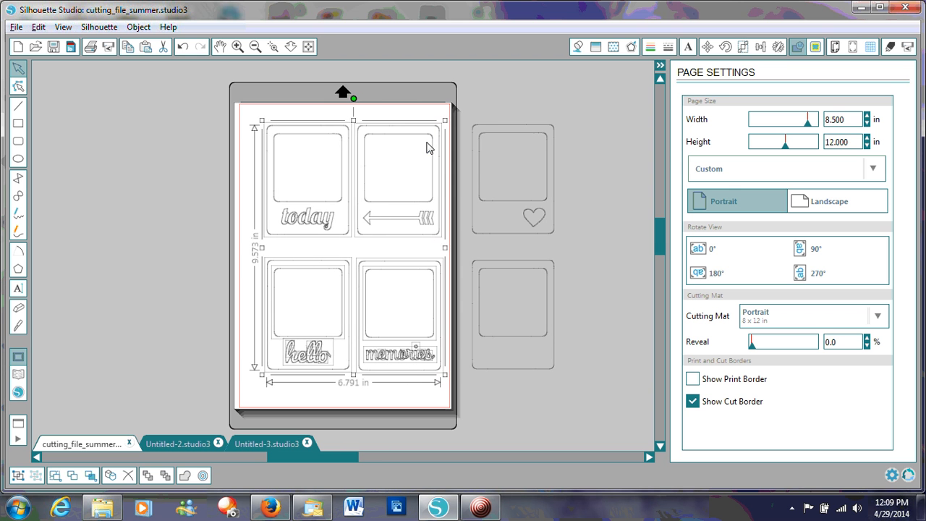
key("Left")
key("Left")
key("Left")
key("Left")
key("Left")
key("Left")
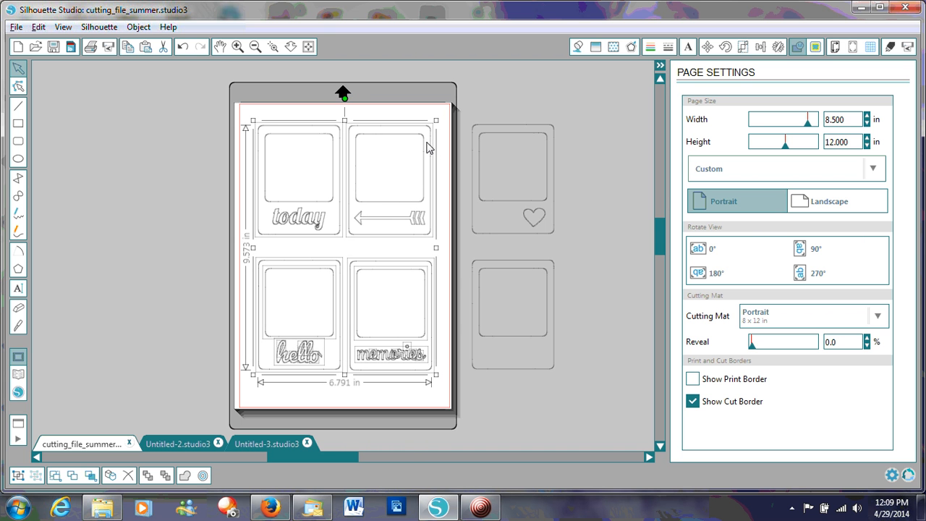
left_click(400, 399)
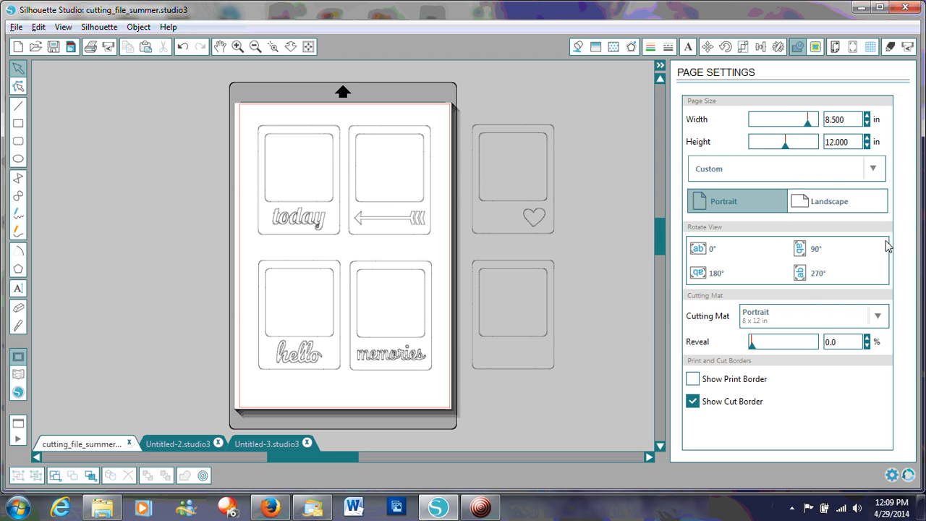
left_click(495, 507)
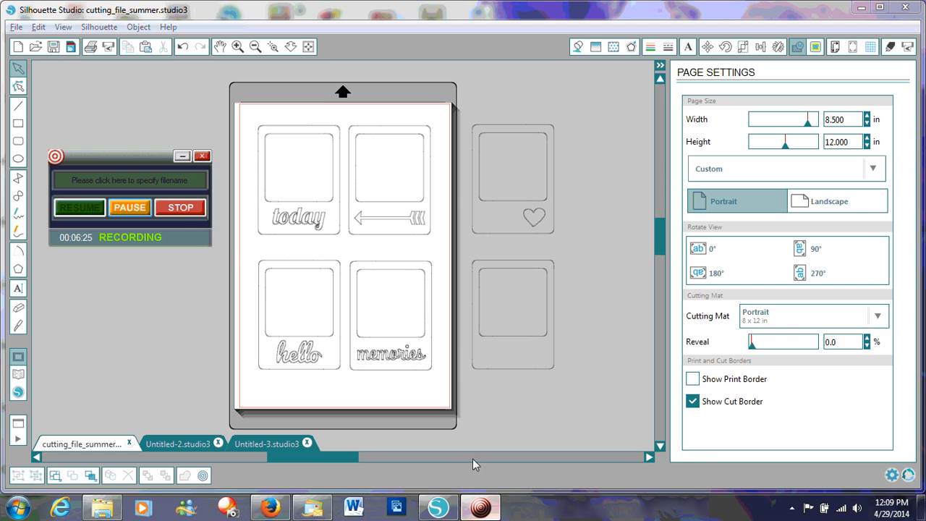